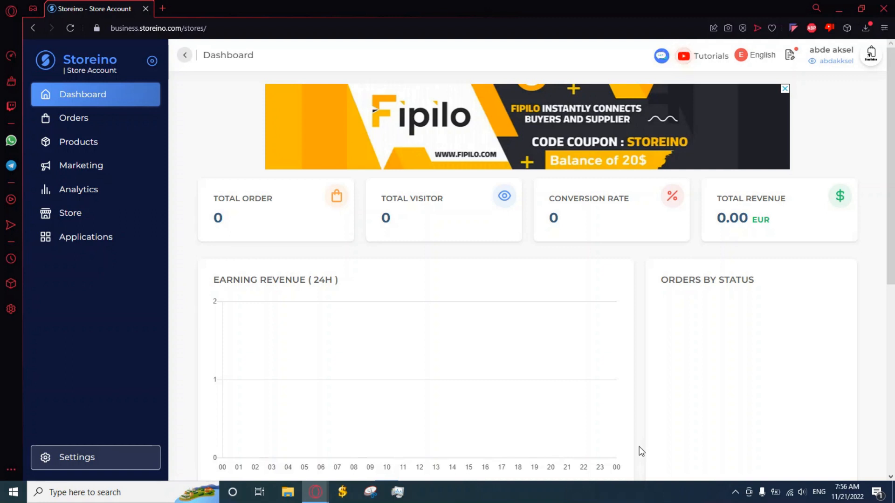
# Go to Settings, then Users & Roles, and start adding a new user
pyautogui.click(114, 454)
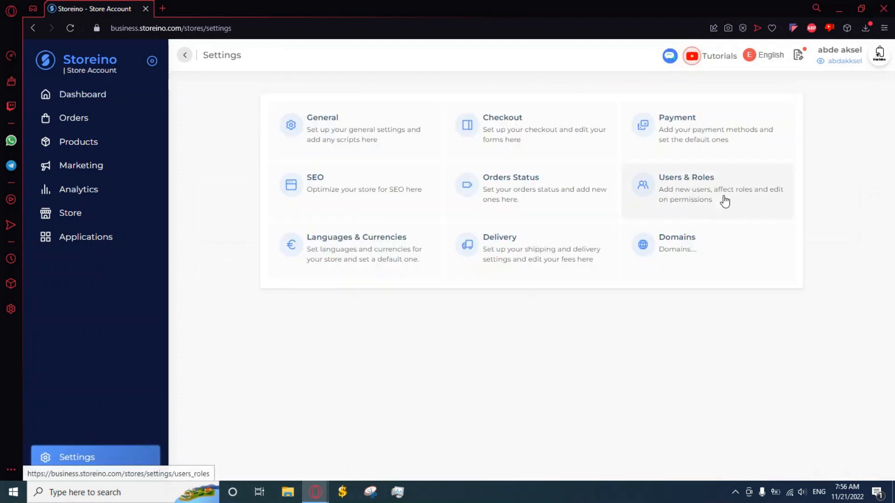
pyautogui.click(724, 201)
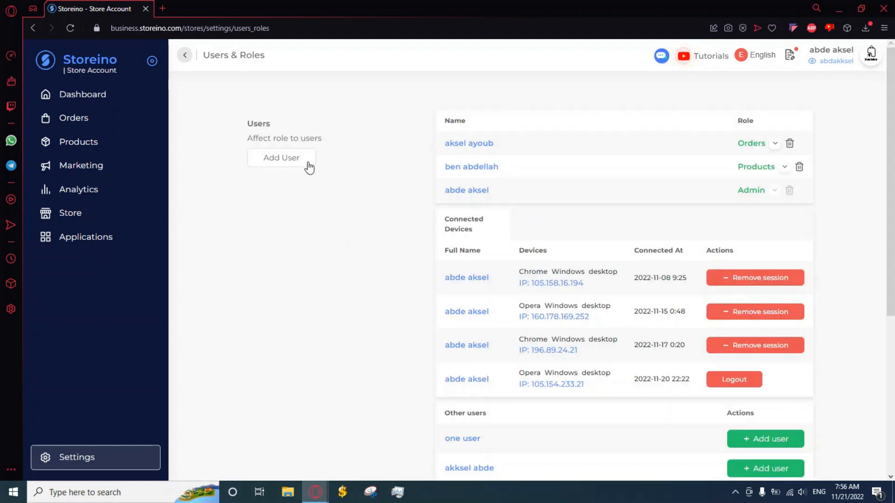
pyautogui.click(307, 161)
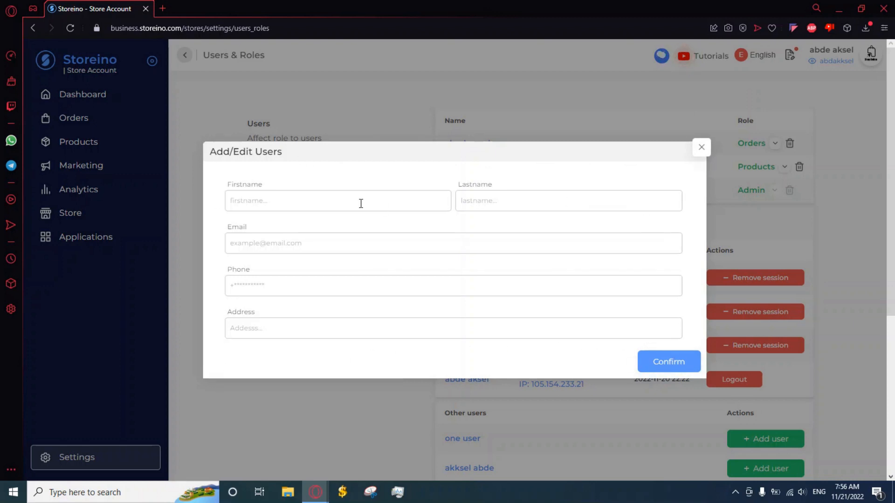
# Enter the new user's first name and last name
pyautogui.click(395, 204)
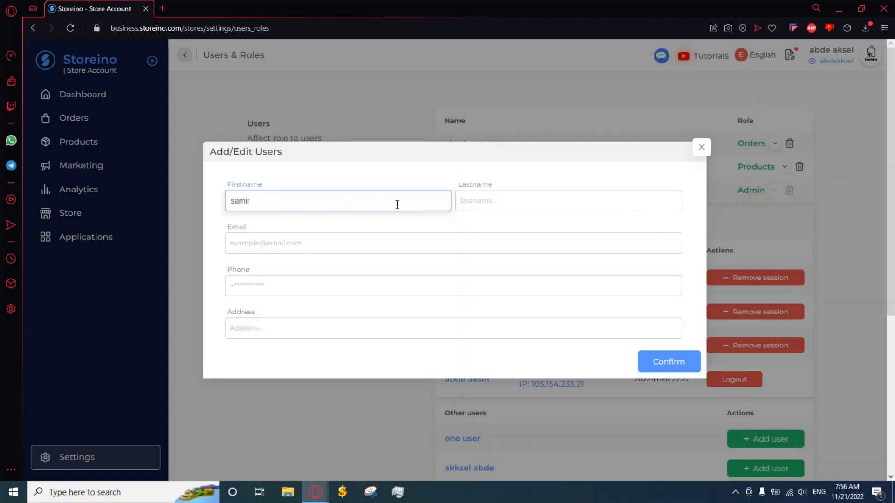
pyautogui.click(490, 196)
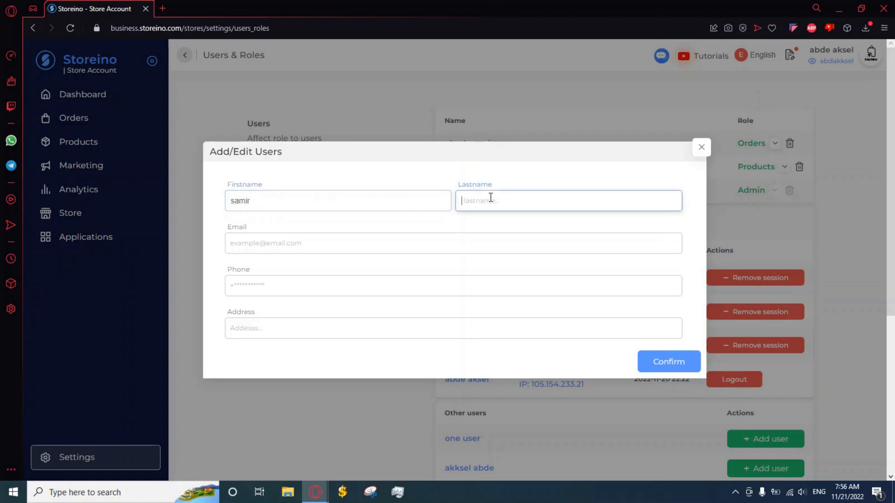
pyautogui.click(443, 175)
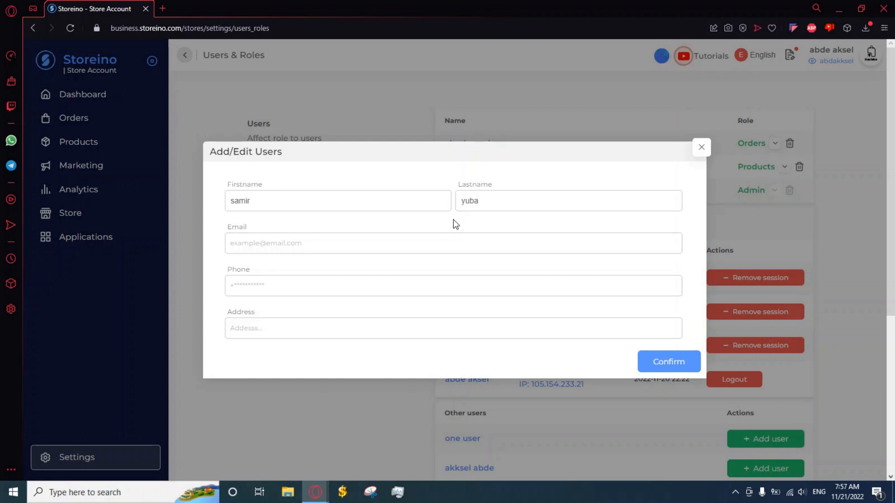
# Fill in the new user's e-mail address and phone number
pyautogui.click(462, 236)
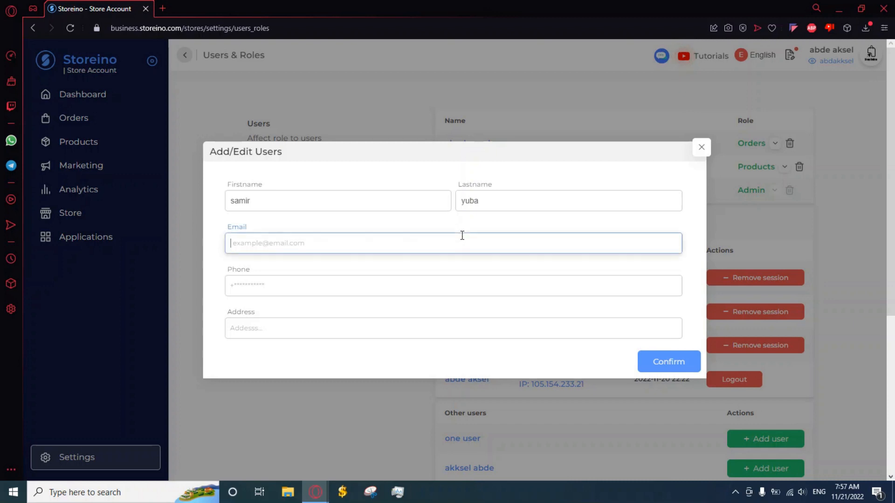
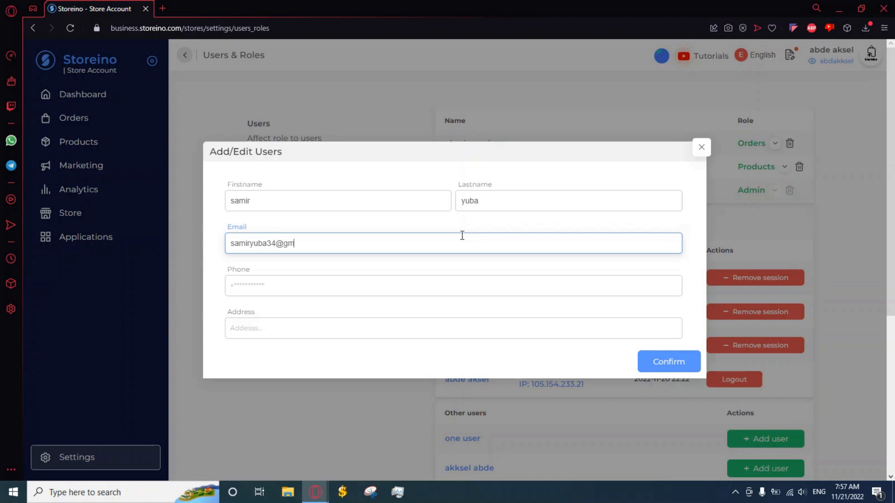
pyautogui.click(361, 270)
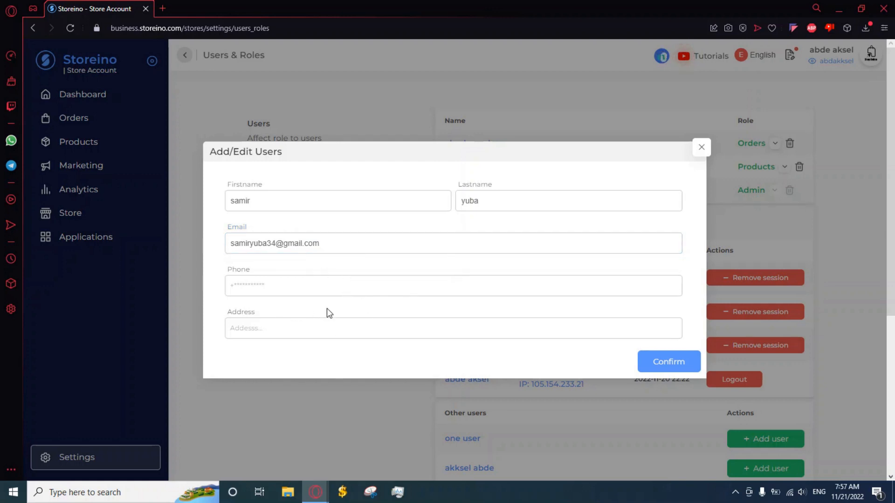
pyautogui.click(403, 284)
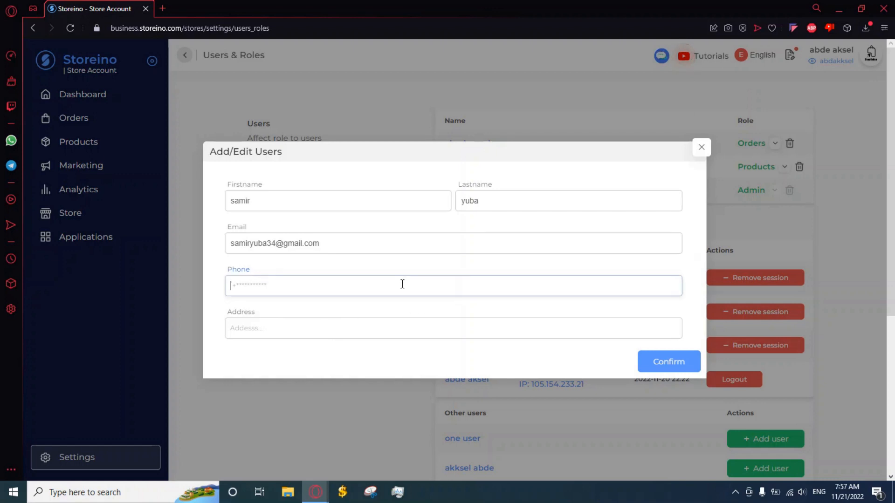
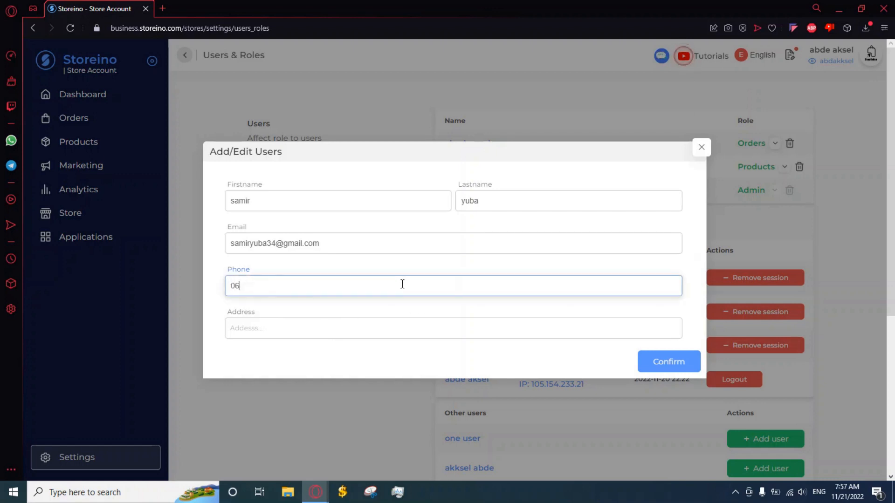
# Confirm the new user and check the role dropdown, leaving Admin selected
pyautogui.click(402, 307)
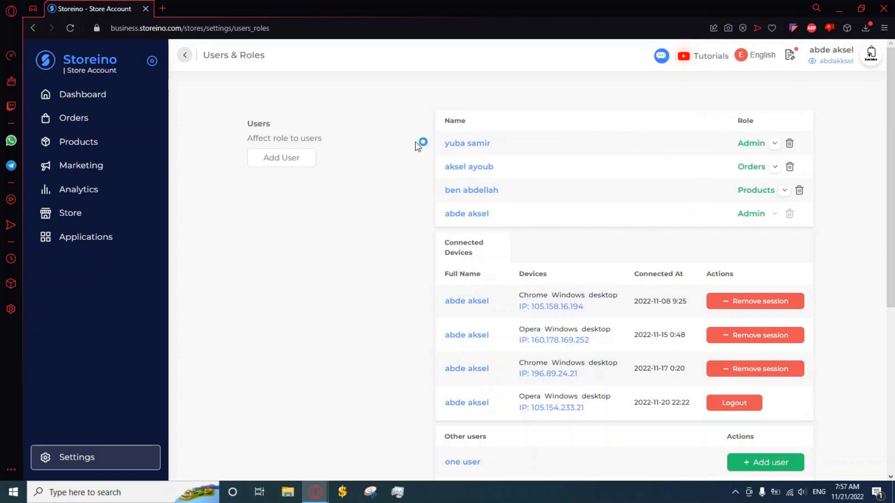
pyautogui.click(776, 143)
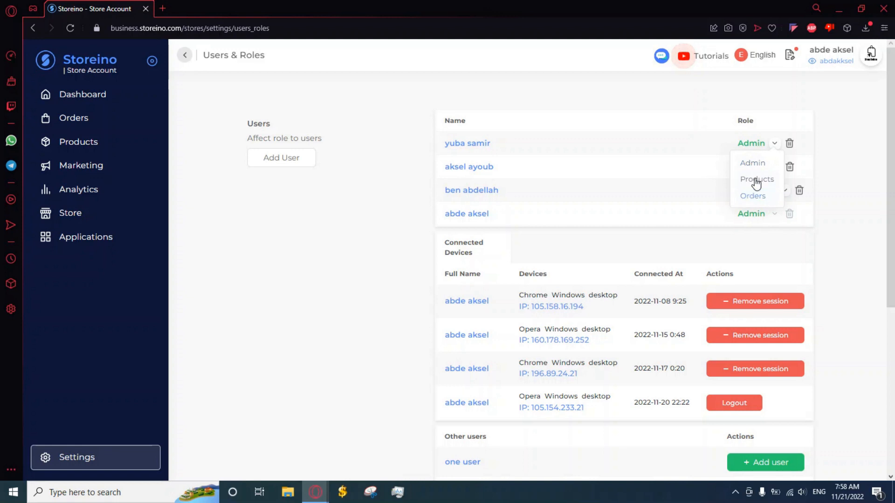
pyautogui.click(776, 144)
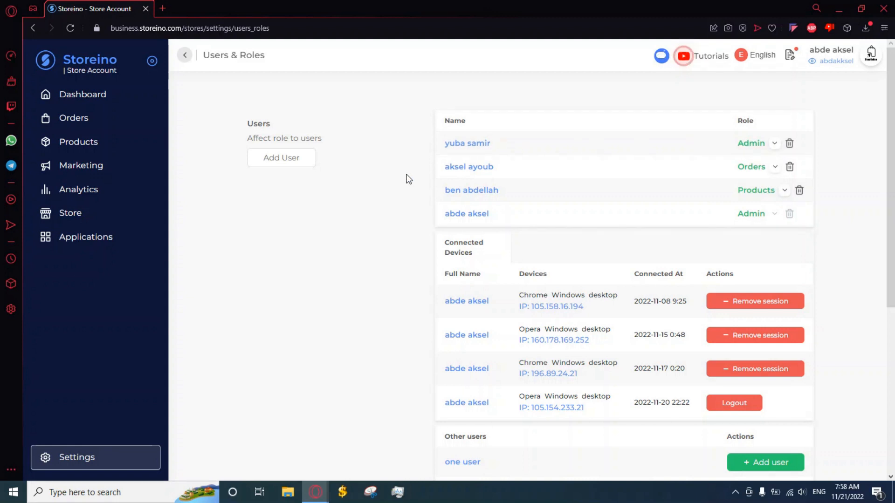
# Start a new role under Roles and name it 'orders 1'
pyautogui.scroll(-6, 410, 183)
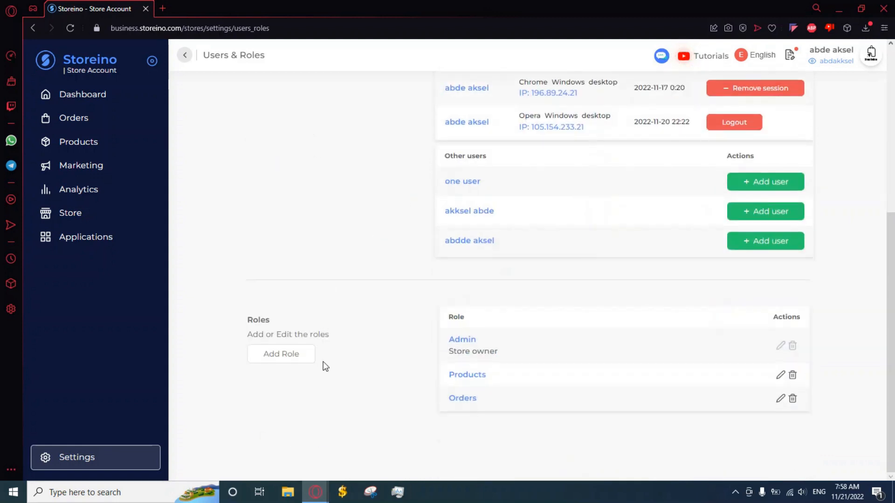
pyautogui.click(296, 359)
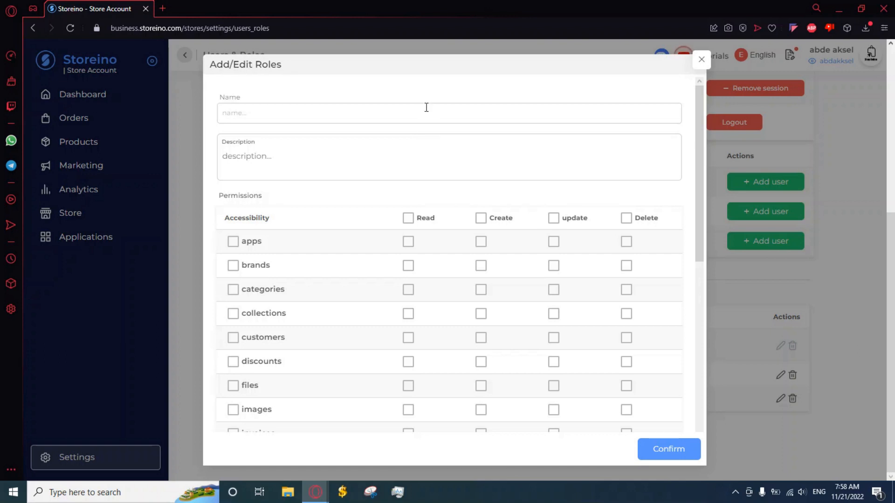
pyautogui.click(339, 114)
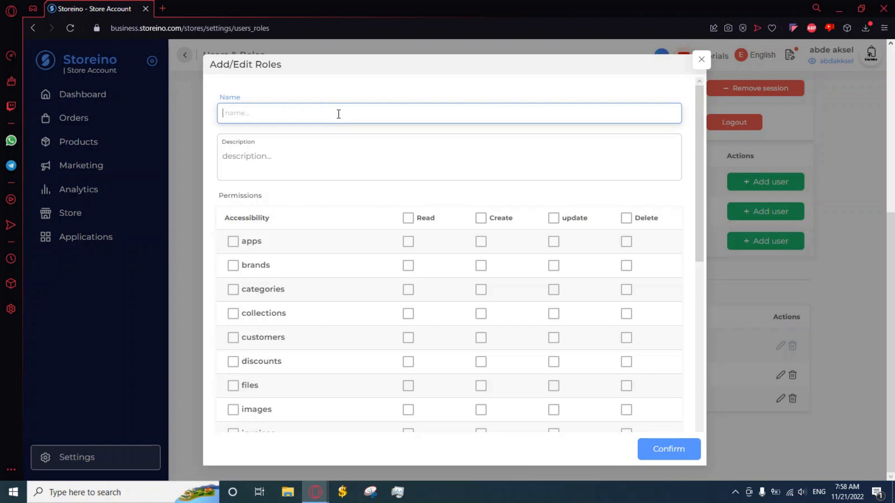
pyautogui.write('orders 1')
pyautogui.click(435, 128)
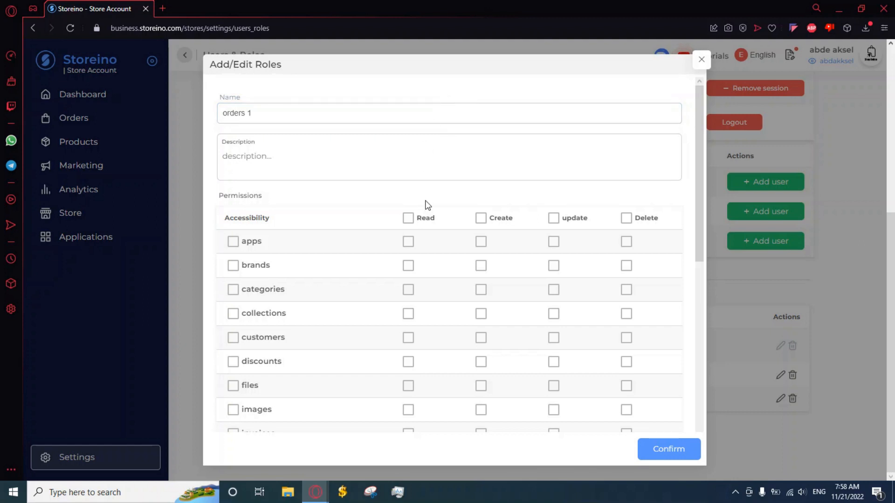
# Grant the role the orders permission without Delete access
pyautogui.scroll(-3, 425, 210)
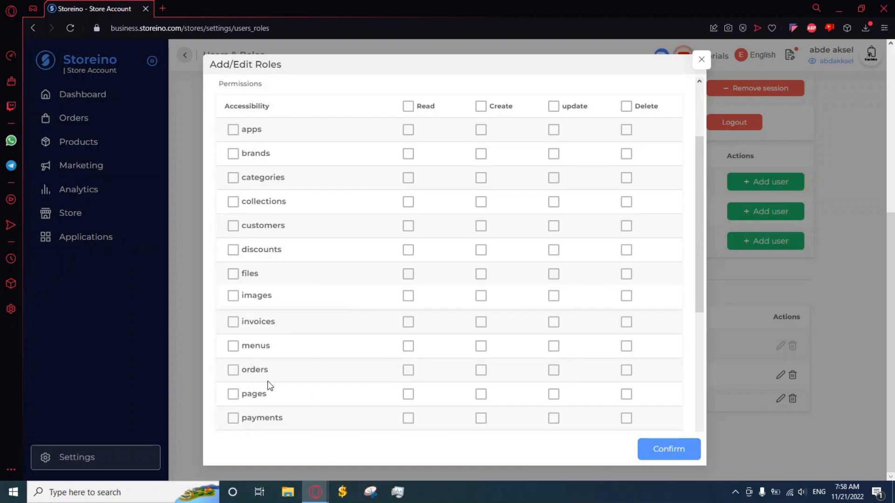
pyautogui.click(233, 368)
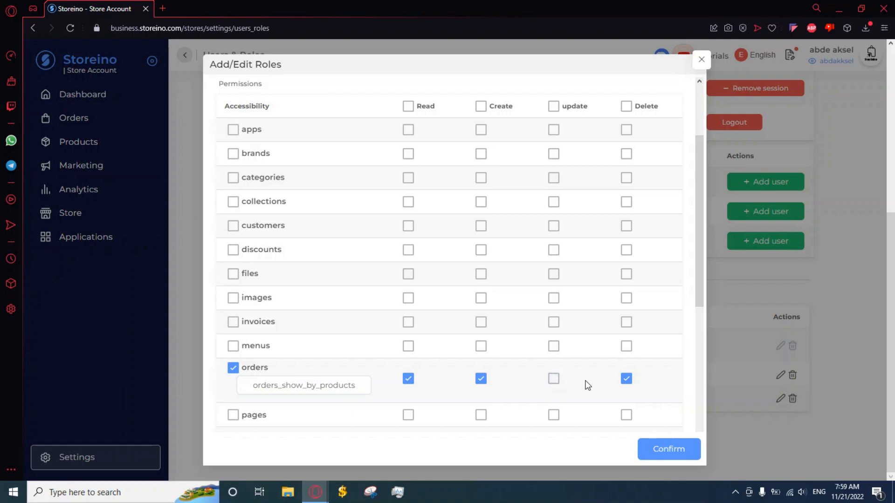
pyautogui.click(629, 379)
# Limit the orders permission to the white airpods and LAPTOP products
pyautogui.click(311, 390)
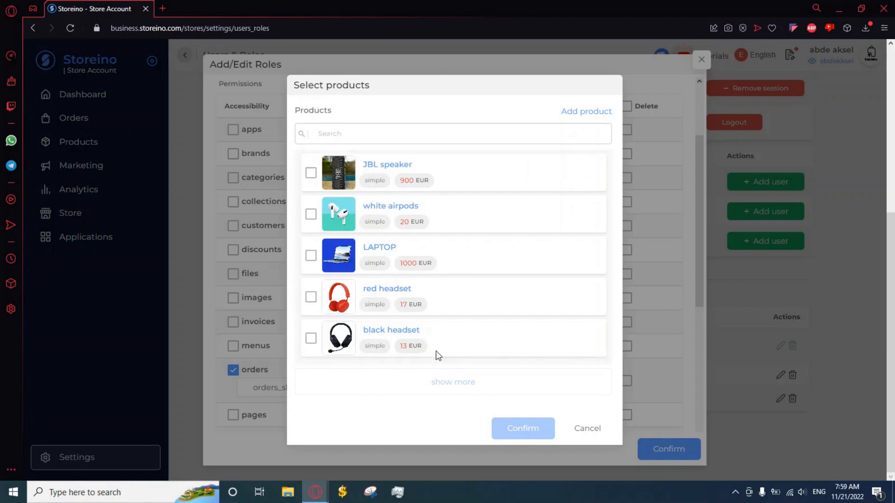
pyautogui.click(311, 216)
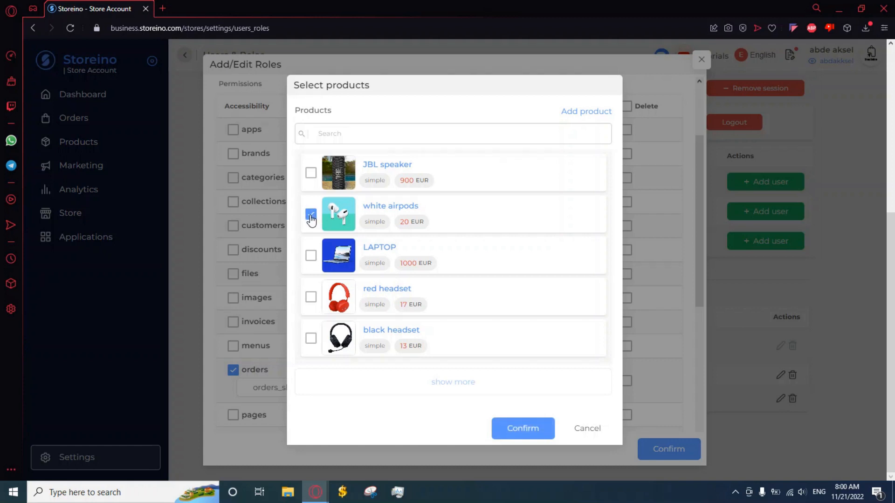
pyautogui.click(312, 261)
pyautogui.click(520, 429)
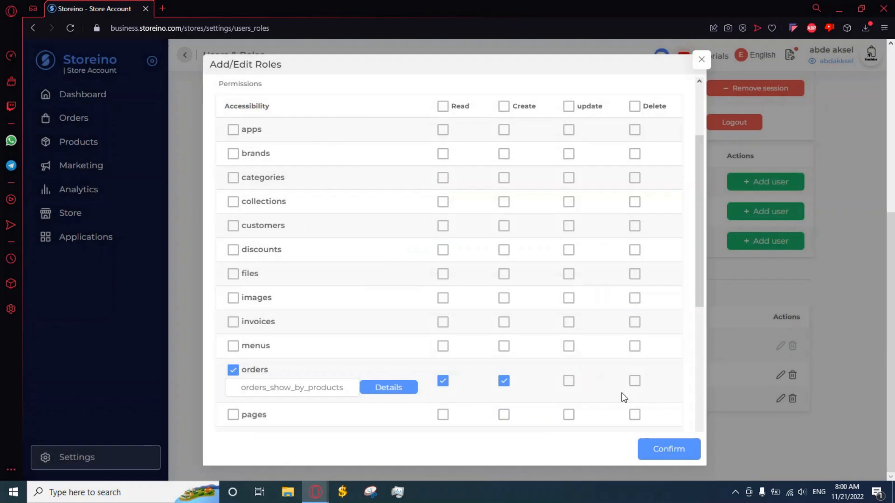
# Save the Orders 1 role and scroll back to the Users table
pyautogui.click(667, 450)
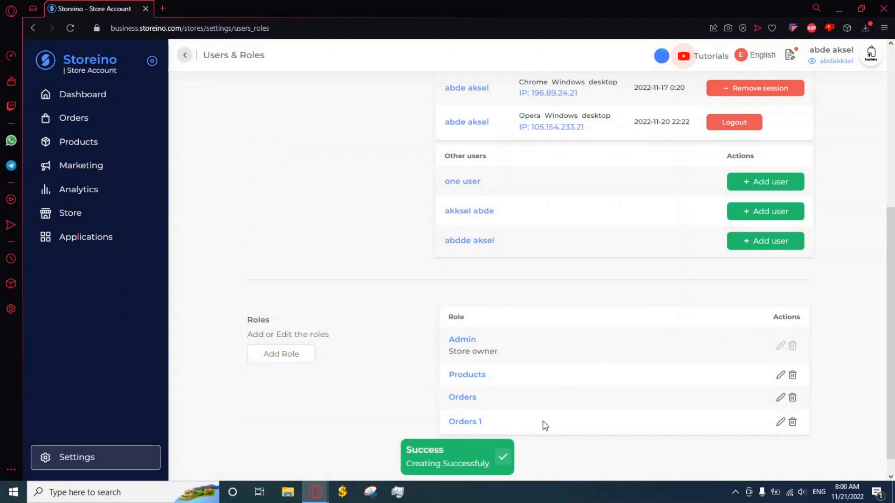
pyautogui.scroll(-1, 827, 414)
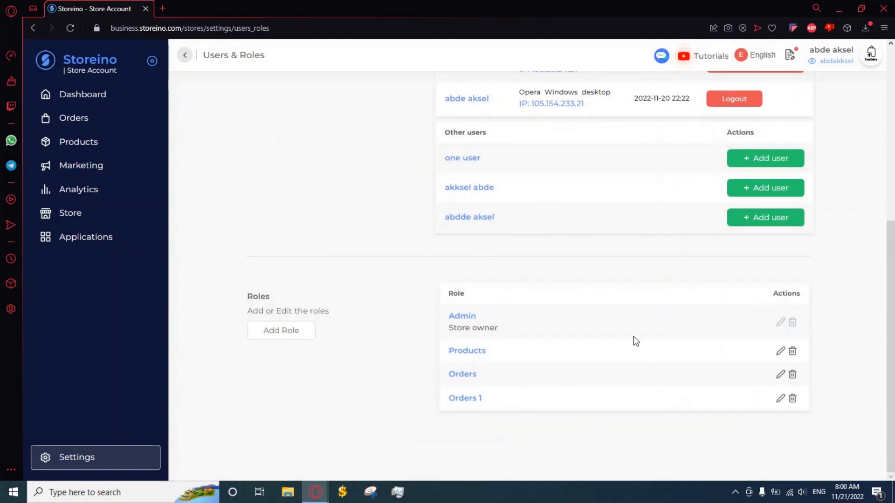
pyautogui.scroll(5, 735, 353)
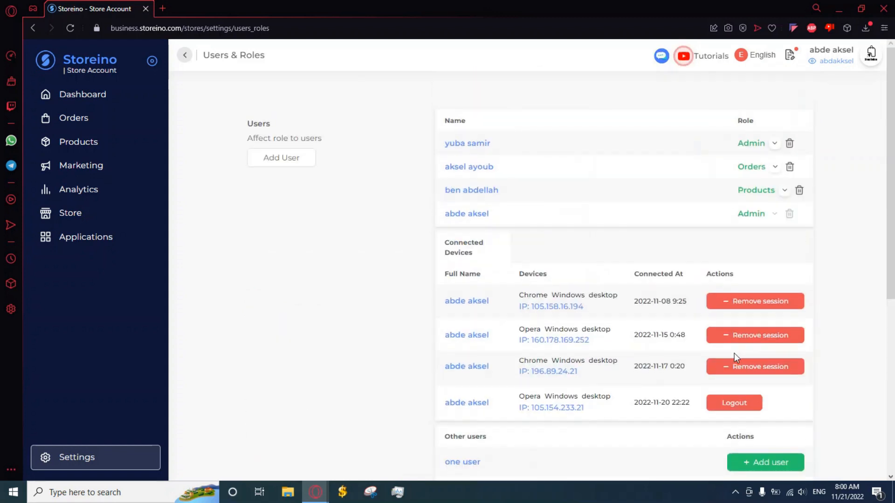
# Change the first user's role from Admin to Orders 1
pyautogui.click(774, 144)
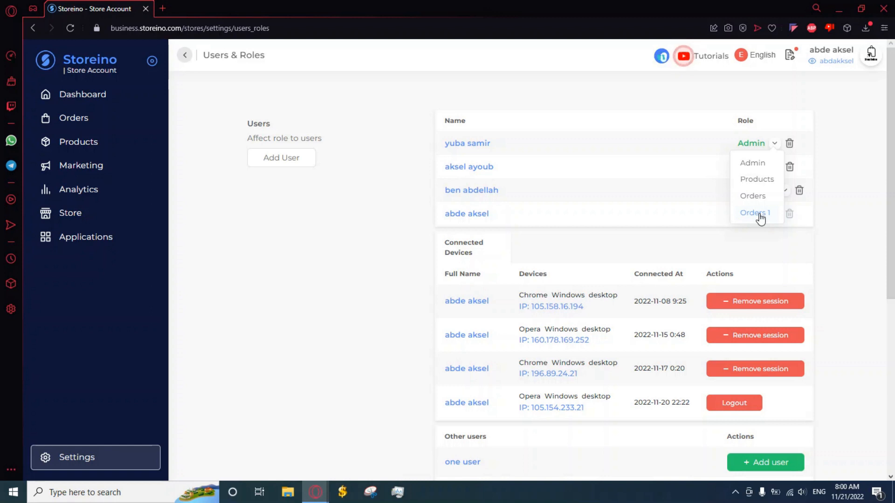
pyautogui.click(759, 215)
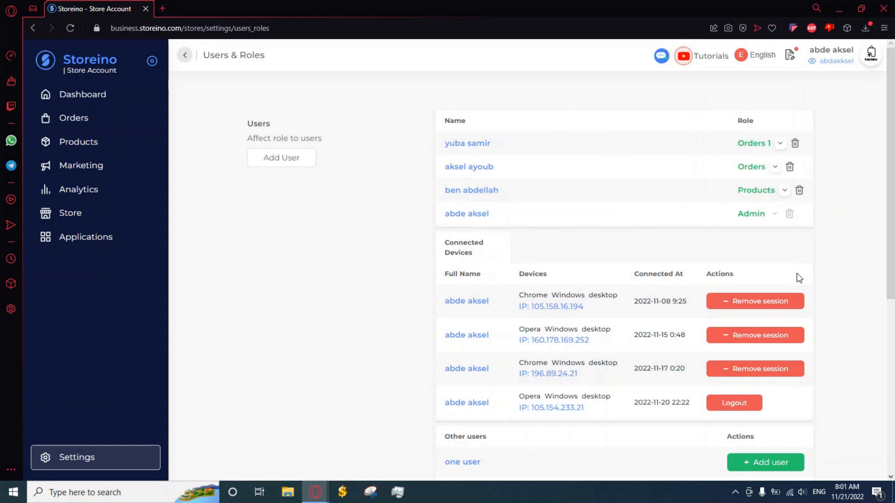
pyautogui.scroll(-1, 649, 263)
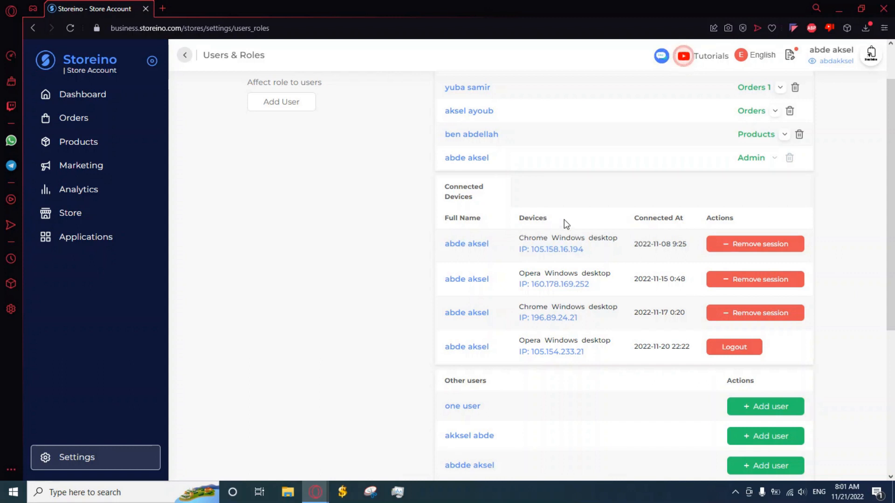
pyautogui.scroll(1, 448, 272)
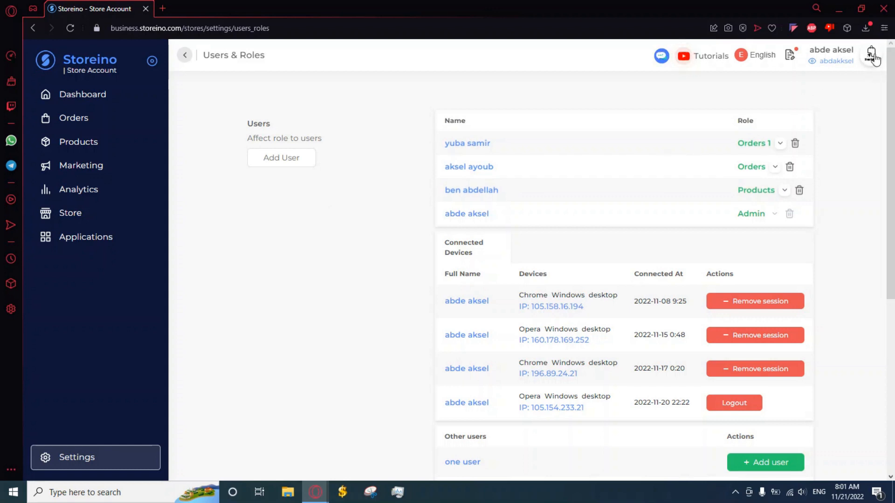
# Return to the manager account and open its Users list
pyautogui.click(814, 161)
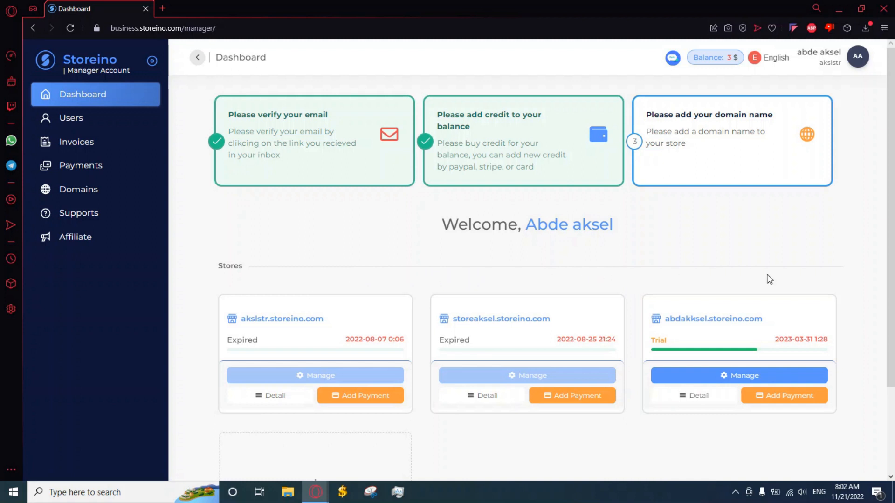
pyautogui.scroll(-1, 431, 293)
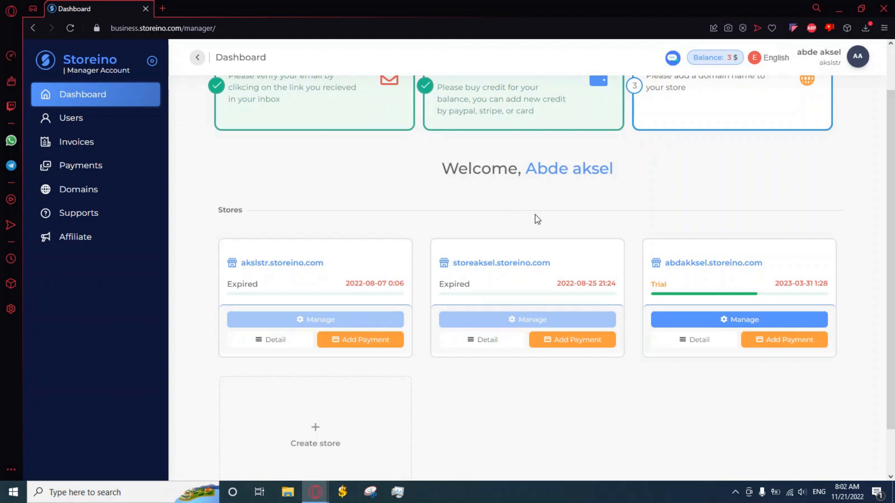
pyautogui.scroll(1, 386, 238)
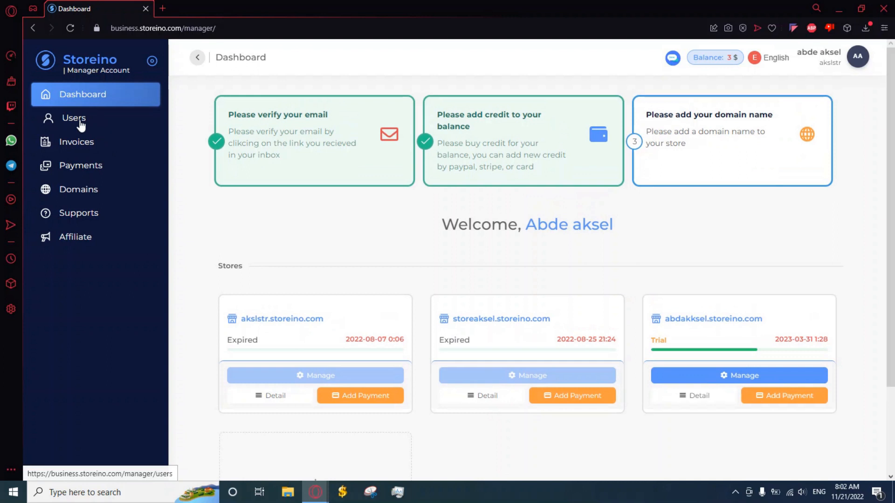
pyautogui.click(100, 136)
# Open Add User, back out without saving, then edit the first user's details
pyautogui.click(101, 128)
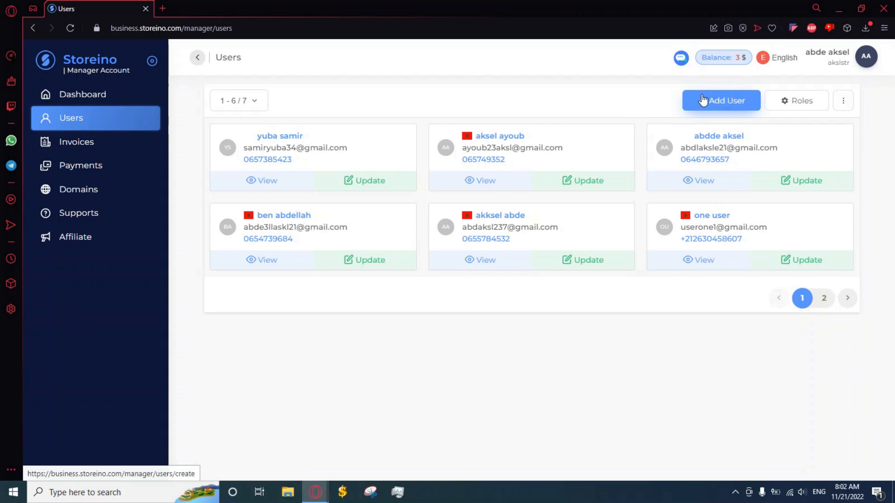
pyautogui.click(724, 104)
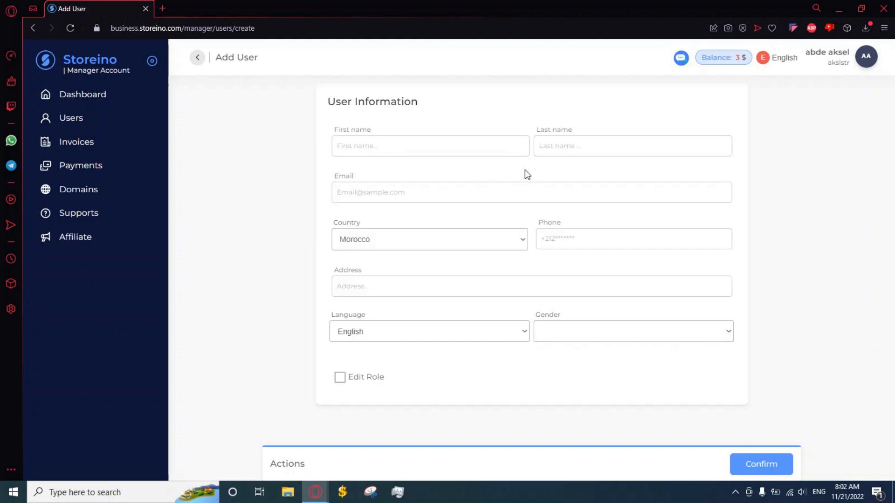
pyautogui.click(196, 59)
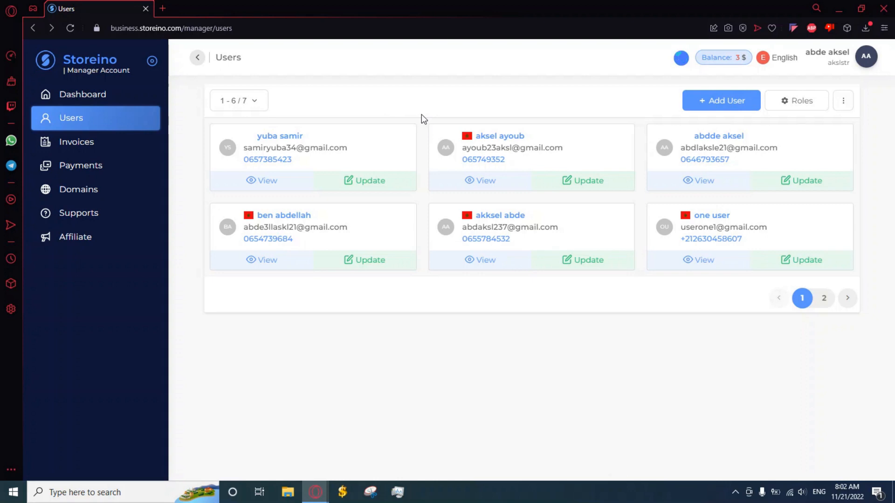
pyautogui.click(365, 185)
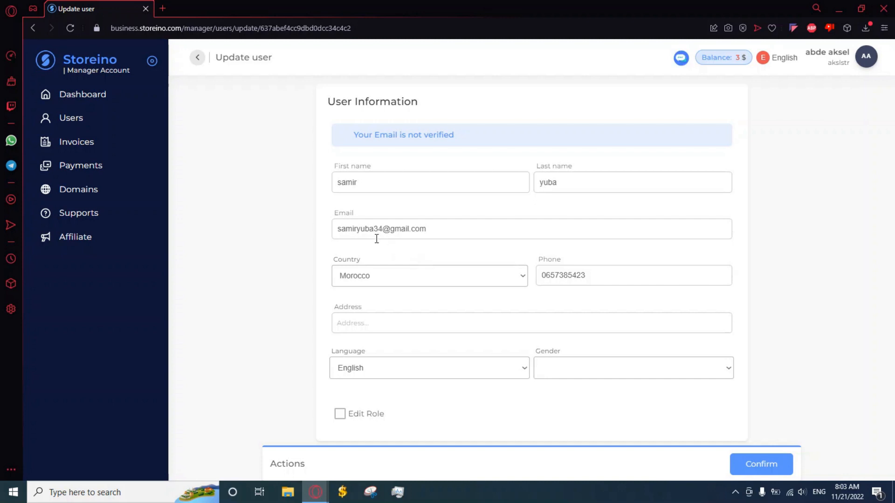
# Edit the first user's e-mail address, confirm the update, and return to the Users list
pyautogui.click(355, 230)
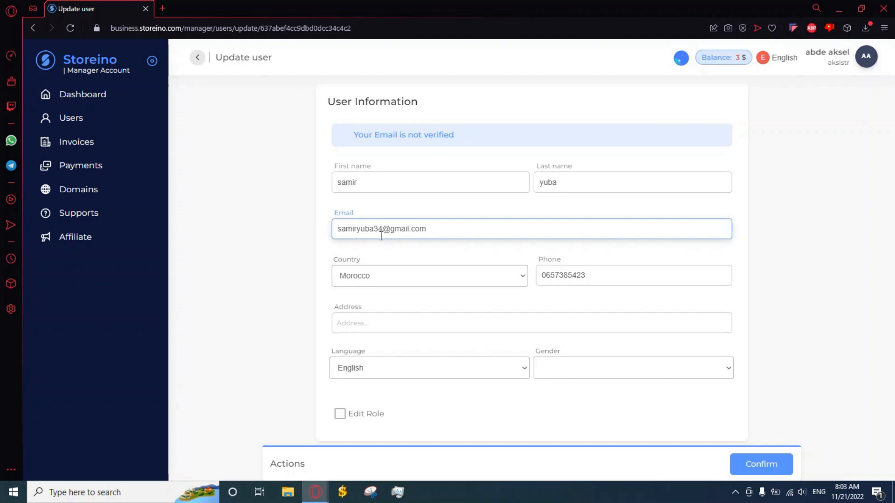
pyautogui.write('29')
pyautogui.click(522, 201)
pyautogui.click(774, 465)
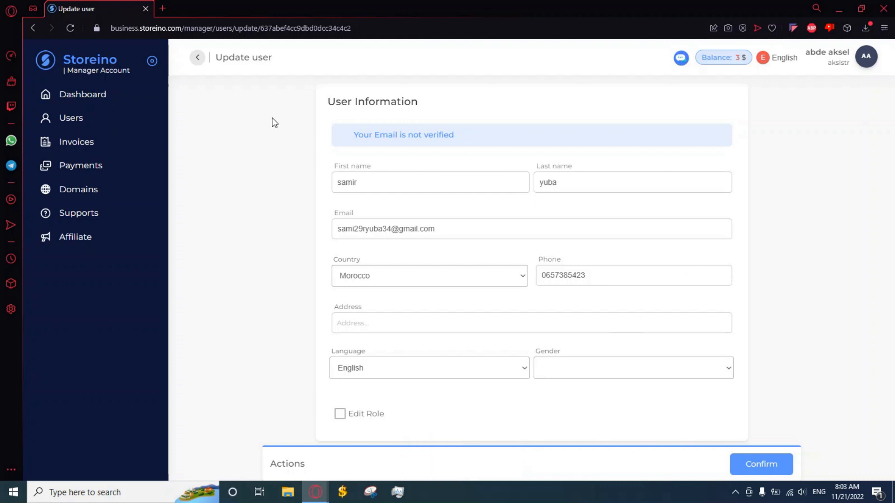
pyautogui.click(198, 58)
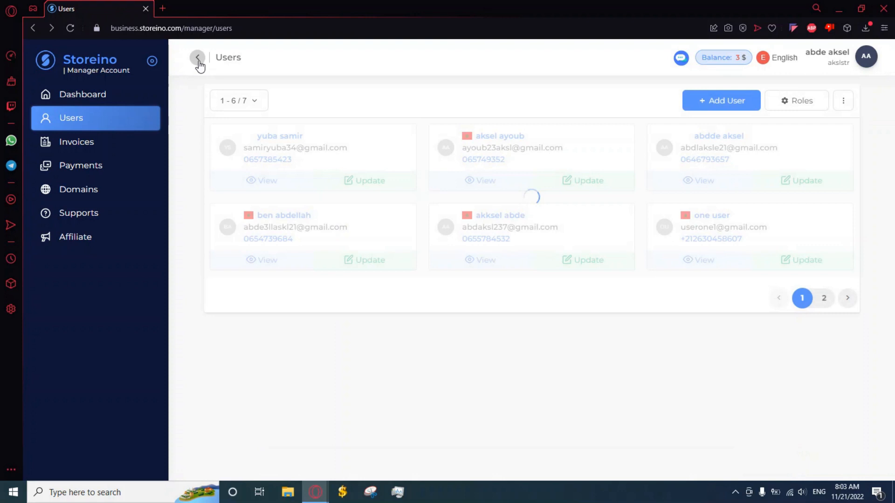